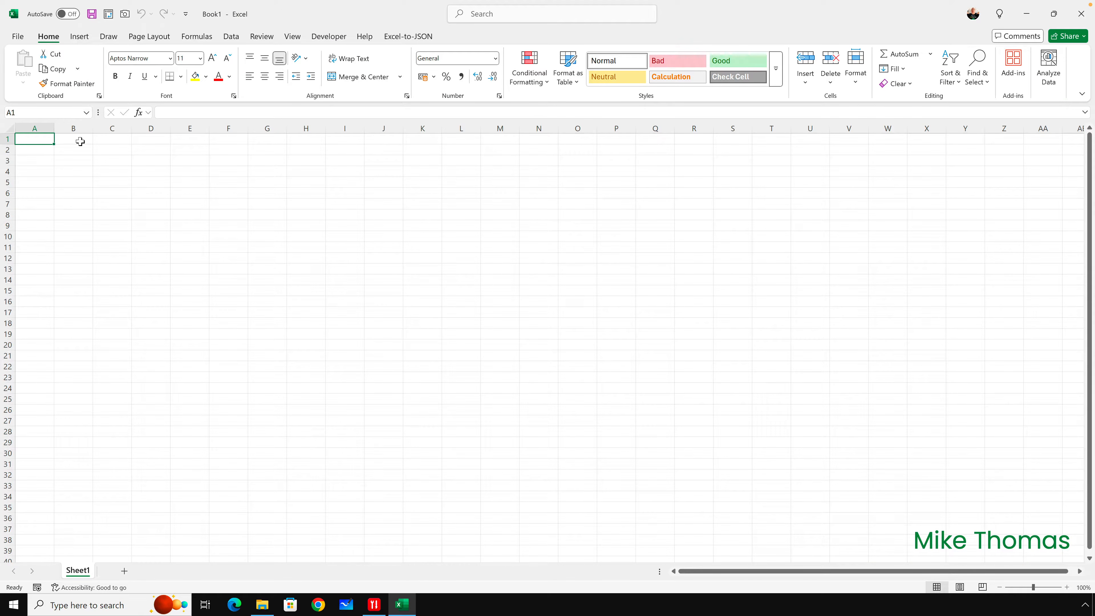
- Import the excel-combine-multiple-sheets folder from the Desktop as a data source and open it for transformation in Power Query Editor
{"action": "left_click", "coordinate": [231, 37]}
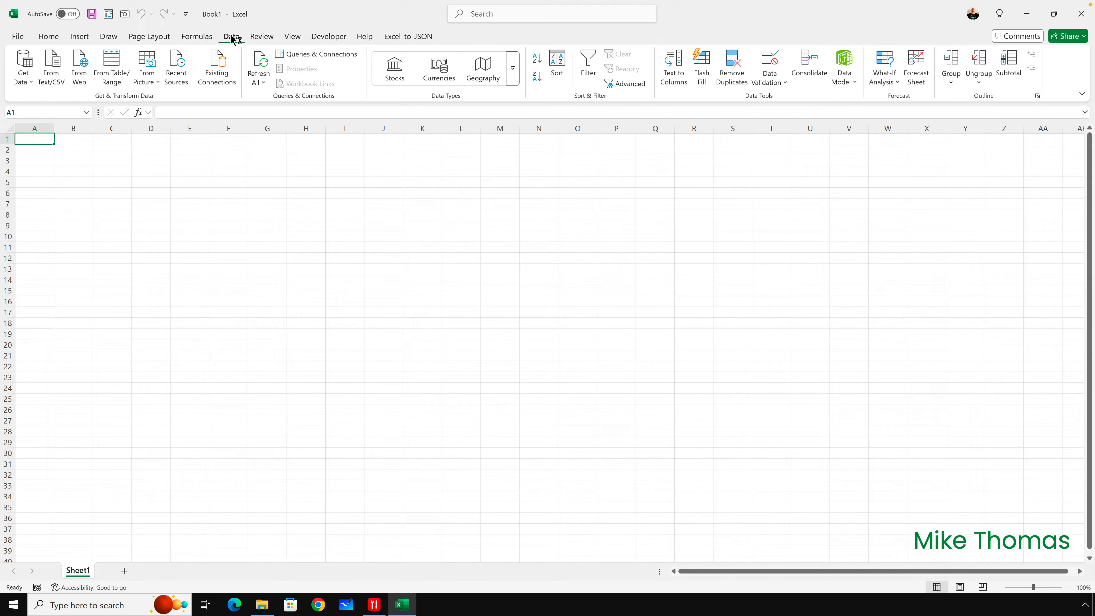
{"action": "left_click", "coordinate": [29, 81]}
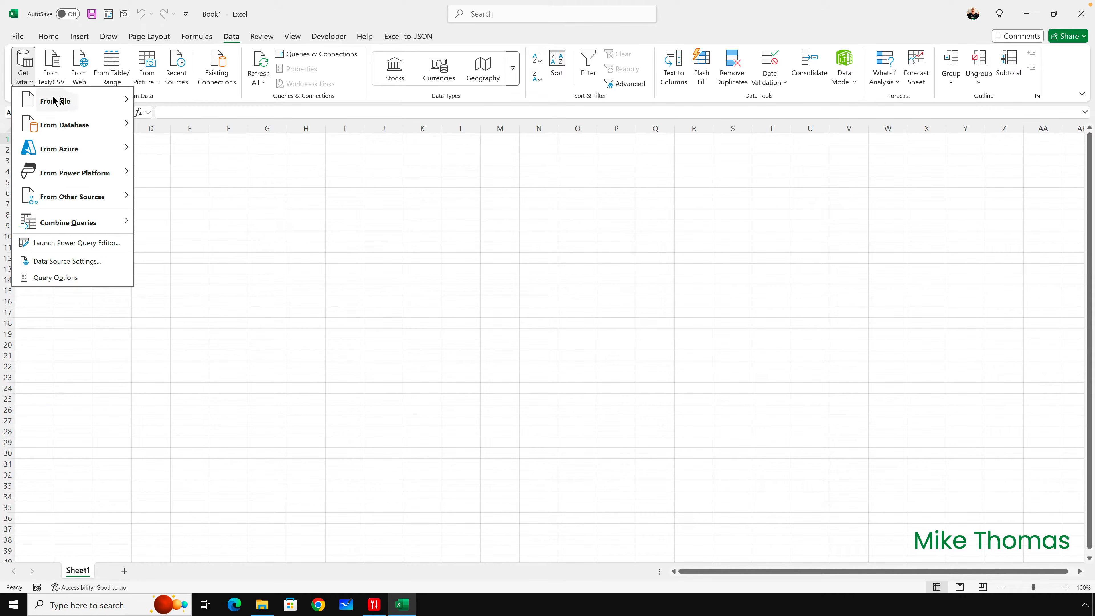
{"action": "mouse_move", "coordinate": [56, 101]}
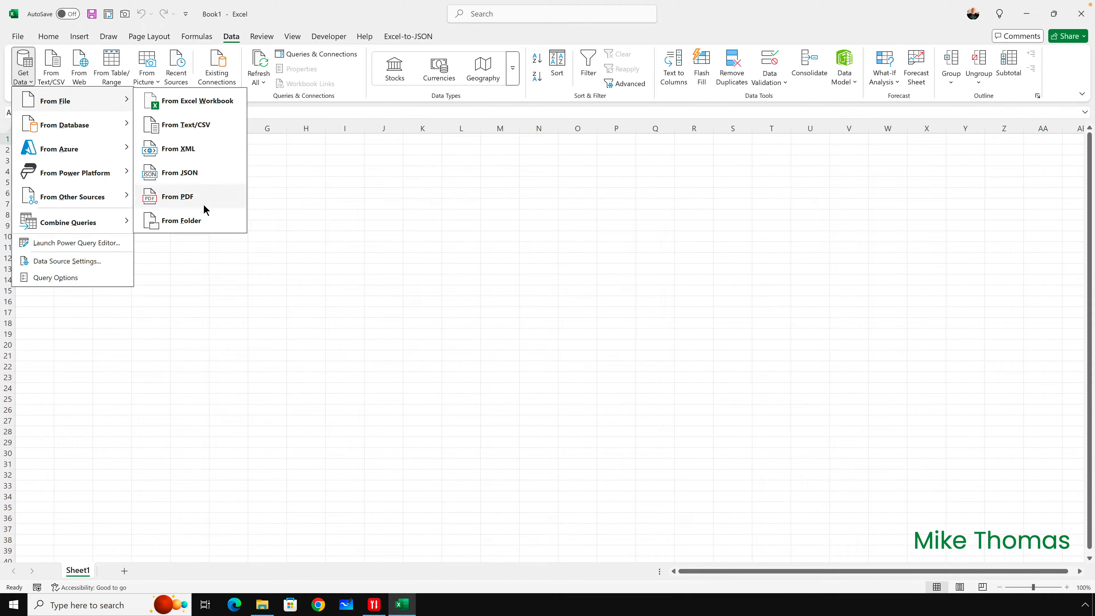
{"action": "left_click", "coordinate": [199, 223]}
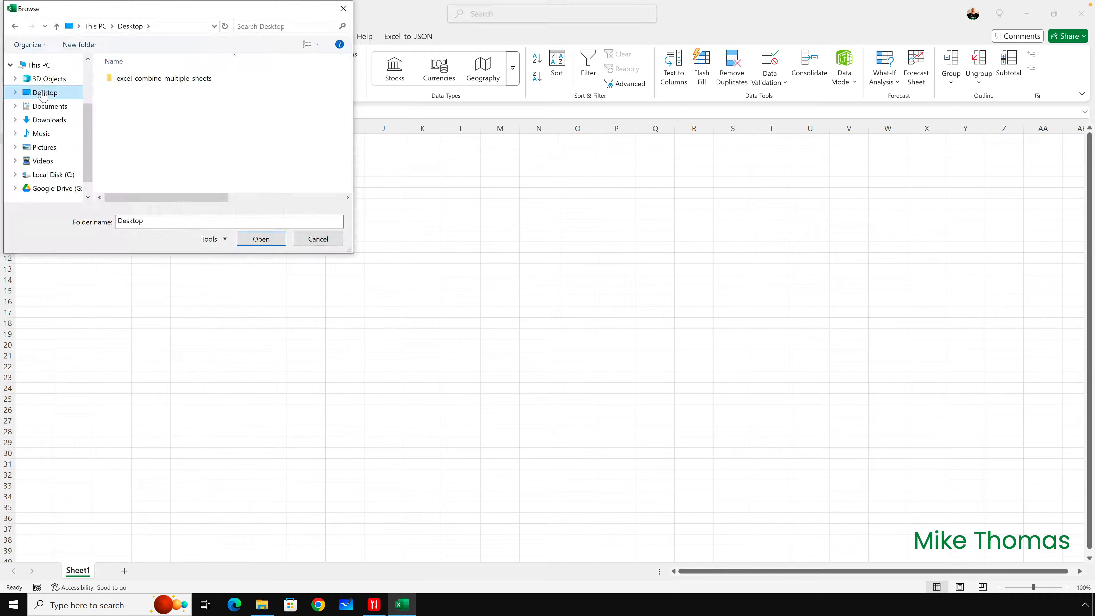
{"action": "left_click", "coordinate": [159, 79]}
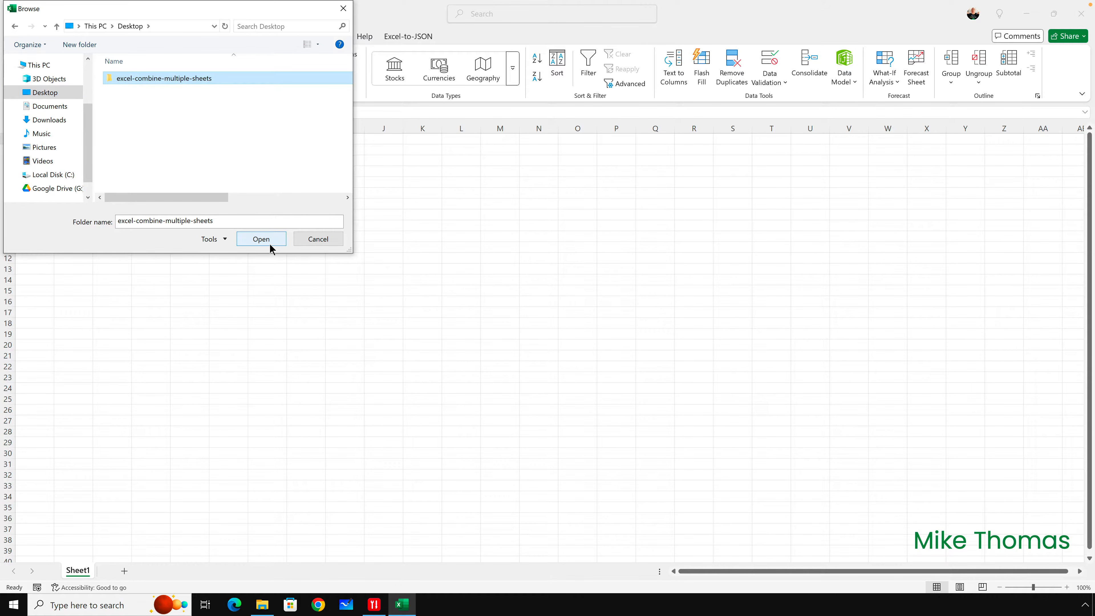
{"action": "left_click", "coordinate": [261, 239]}
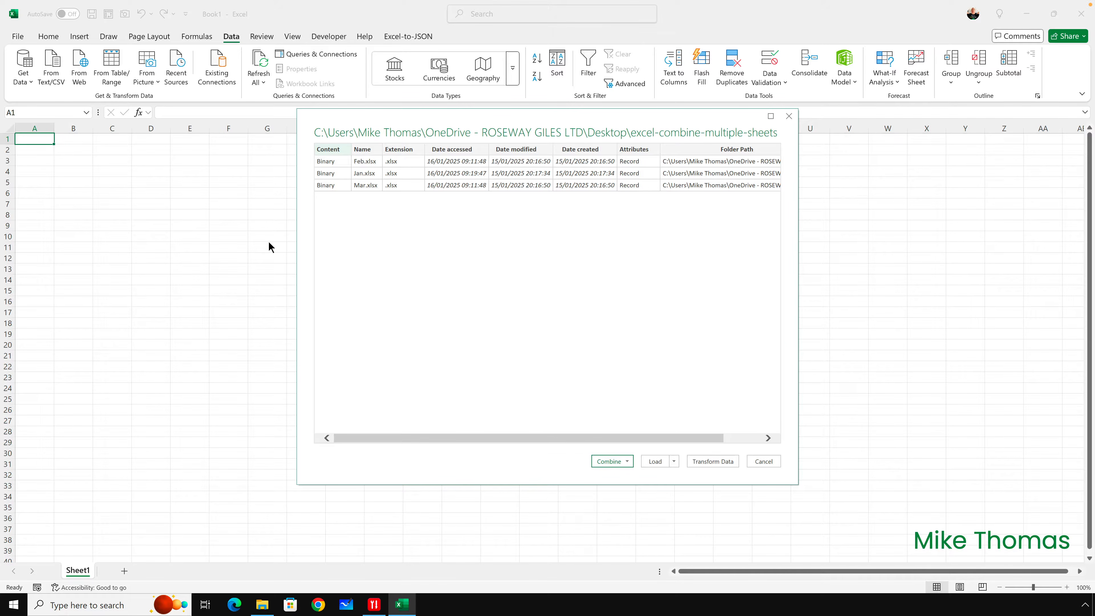
{"action": "left_click", "coordinate": [729, 461]}
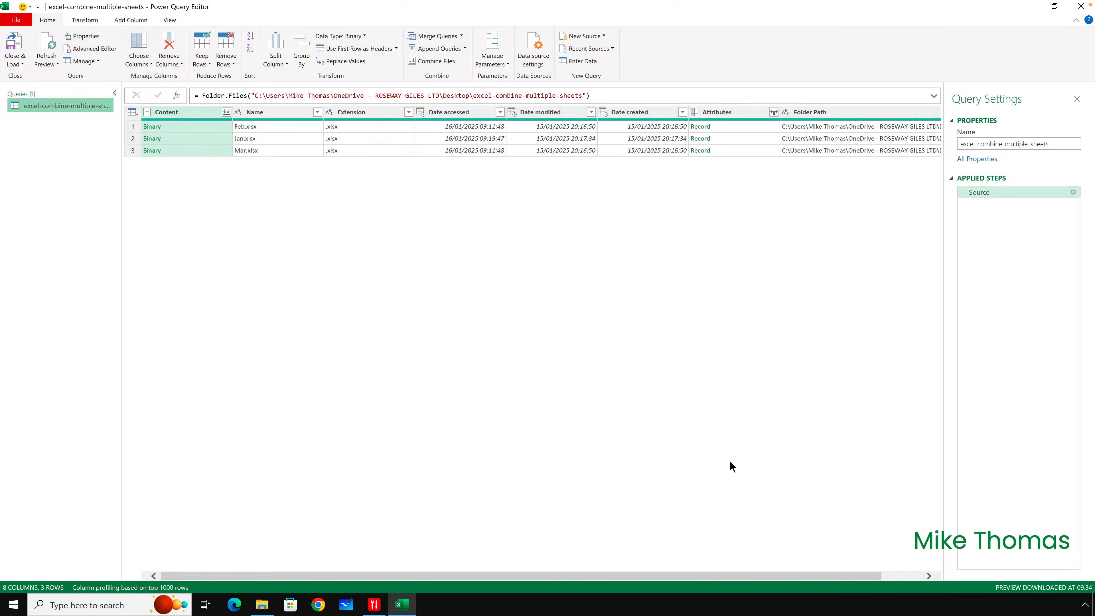
{"action": "left_click", "coordinate": [226, 112]}
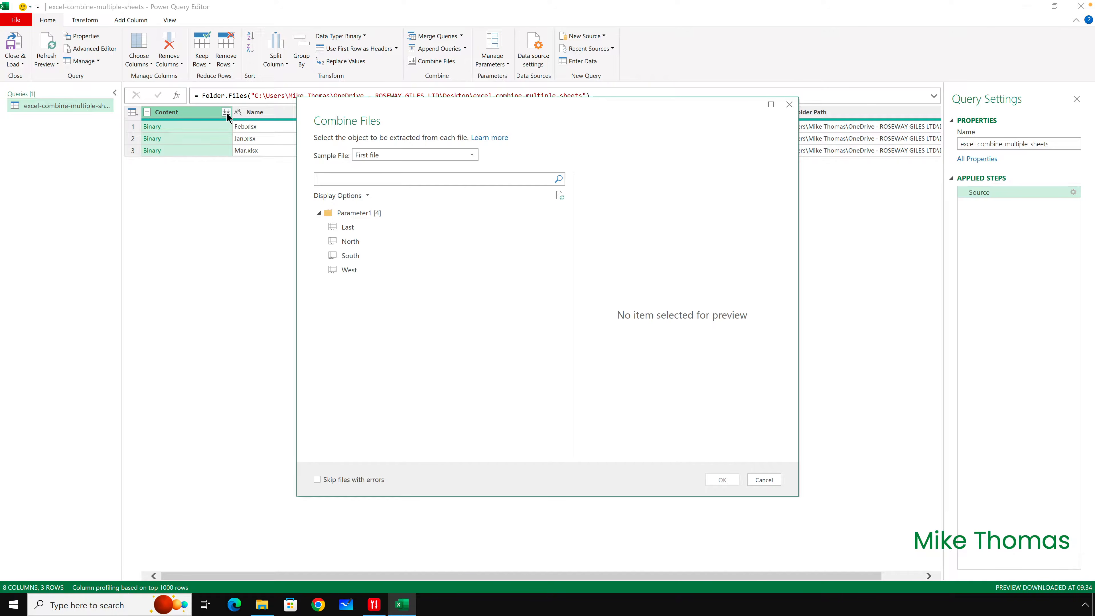
{"action": "left_click", "coordinate": [471, 157]}
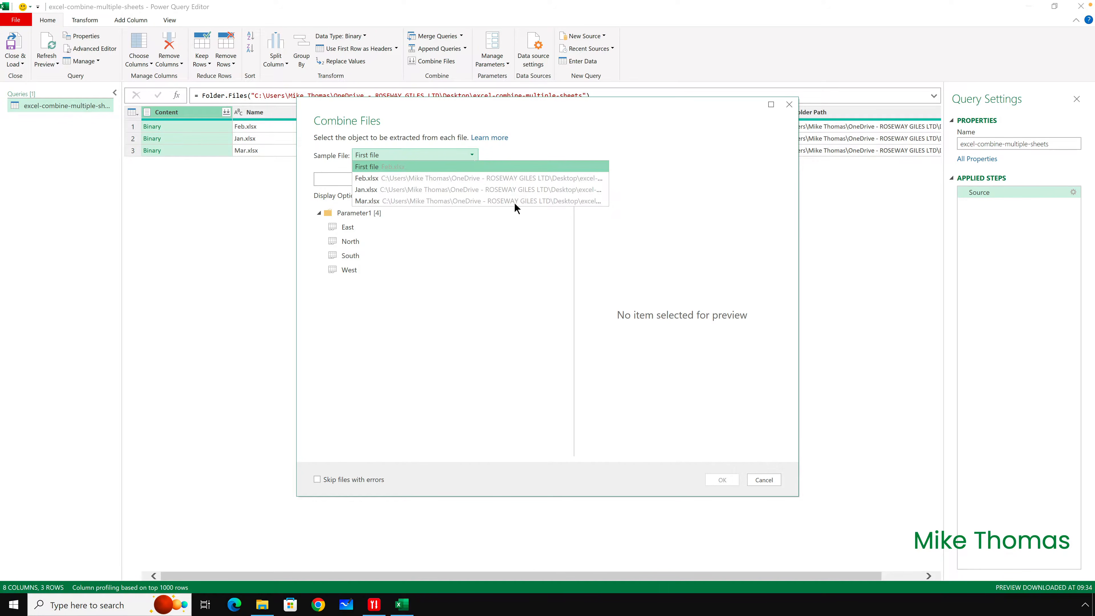
{"action": "left_click", "coordinate": [760, 478]}
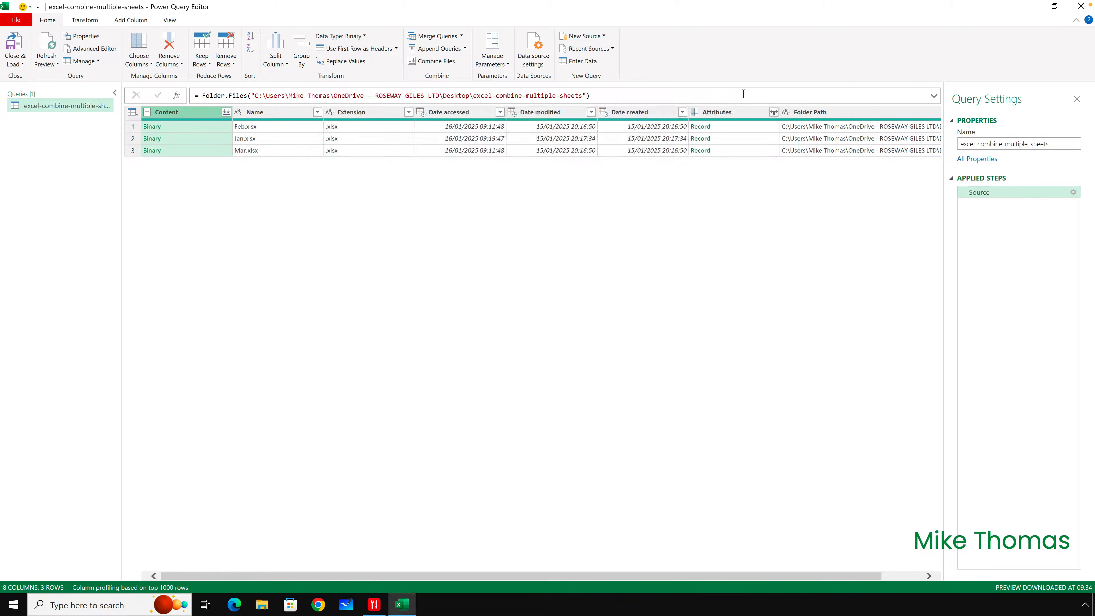
- Start a custom column in the folder query and name it Sheets
{"action": "left_click", "coordinate": [137, 22]}
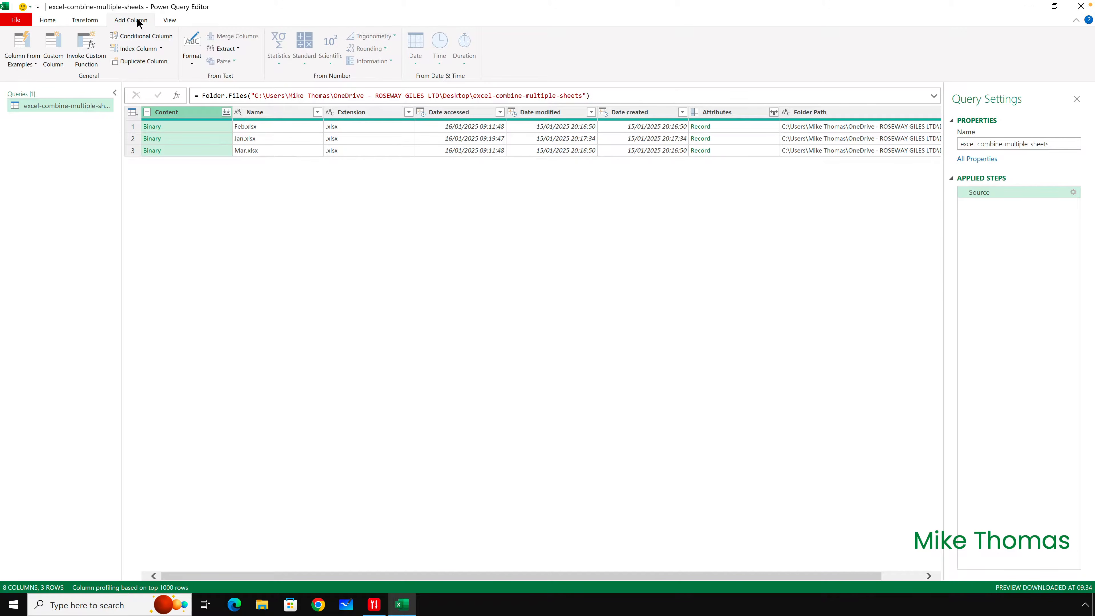
{"action": "left_click", "coordinate": [58, 42]}
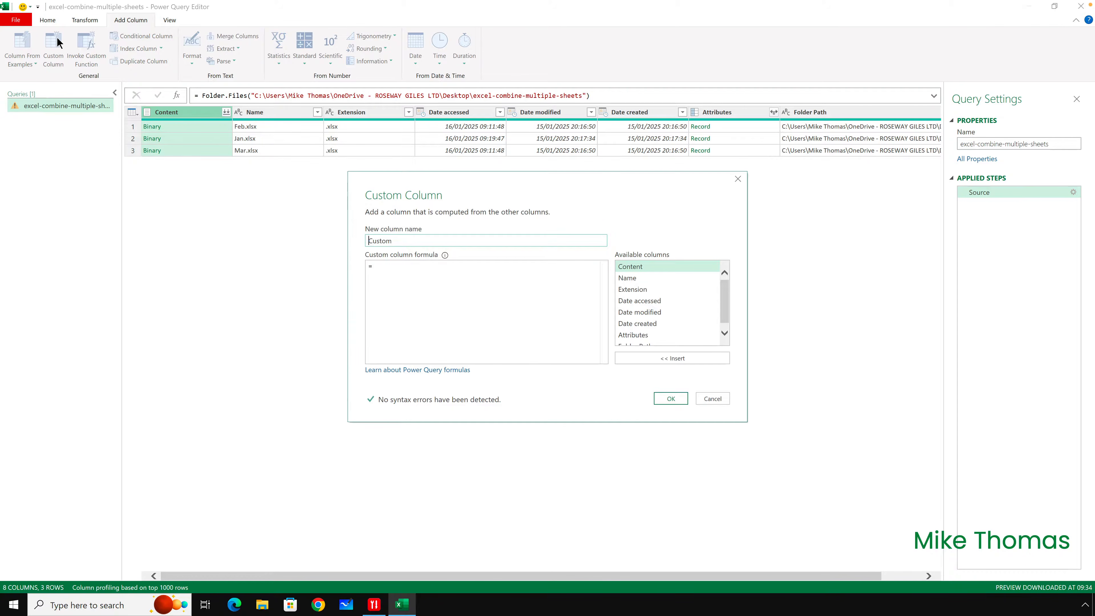
{"action": "key", "text": "BackSpace"}
{"action": "key", "text": "BackSpace"}
{"action": "key", "text": "BackSpace"}
{"action": "key", "text": "BackSpace"}
{"action": "key", "text": "BackSpace"}
{"action": "key", "text": "BackSpace"}
{"action": "type", "text": "Sheets"}
- Give the custom column the formula = Excel.Workbook([Content]) and add it to the query
{"action": "left_click", "coordinate": [386, 267]}
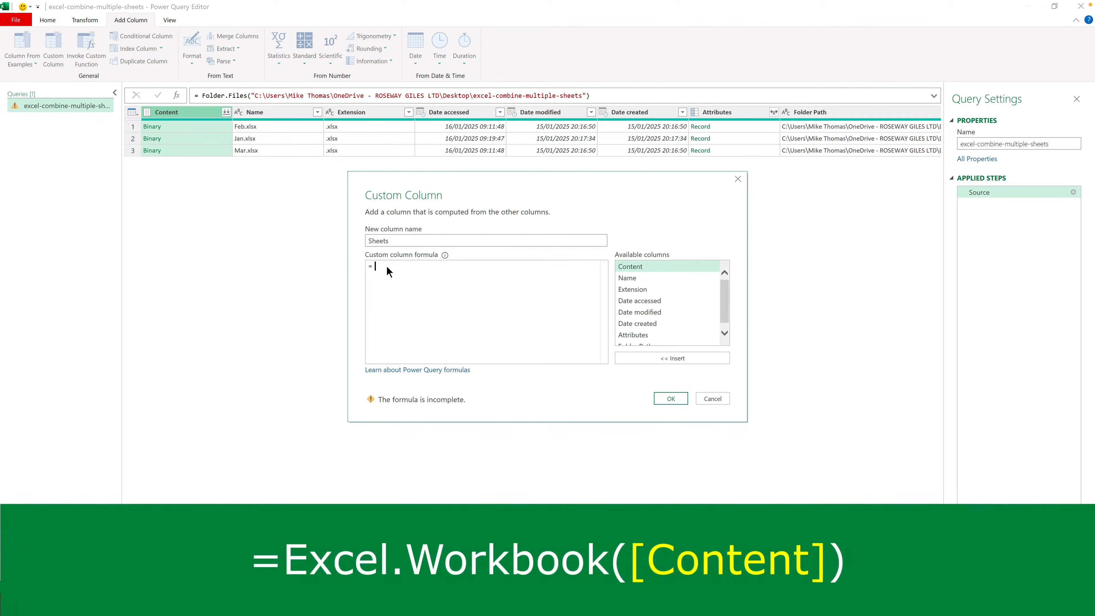
{"action": "type", "text": "Excel"}
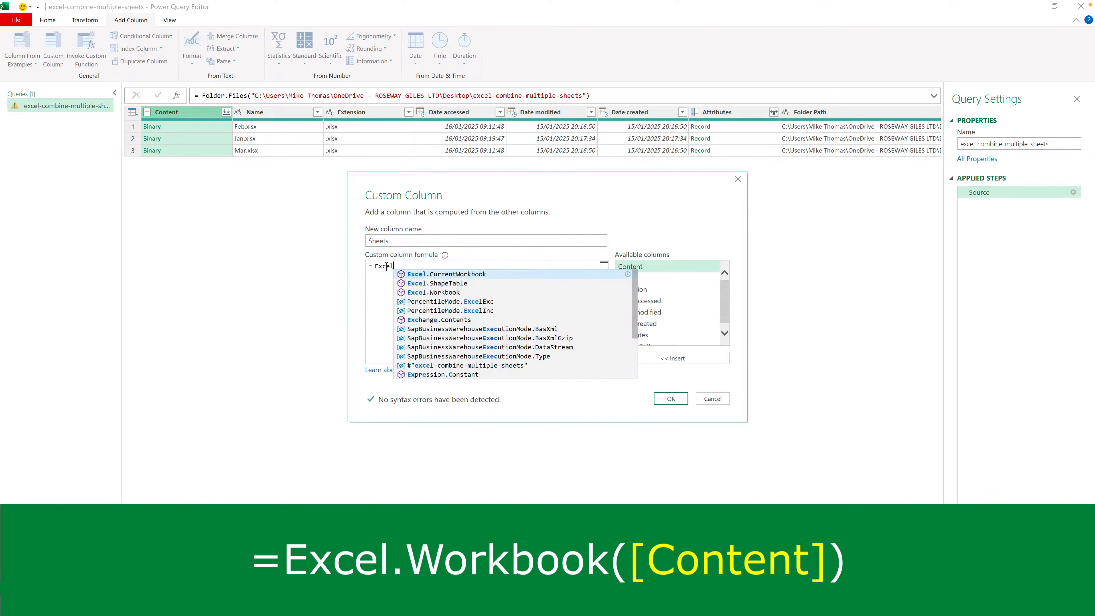
{"action": "type", "text": ".Wor"}
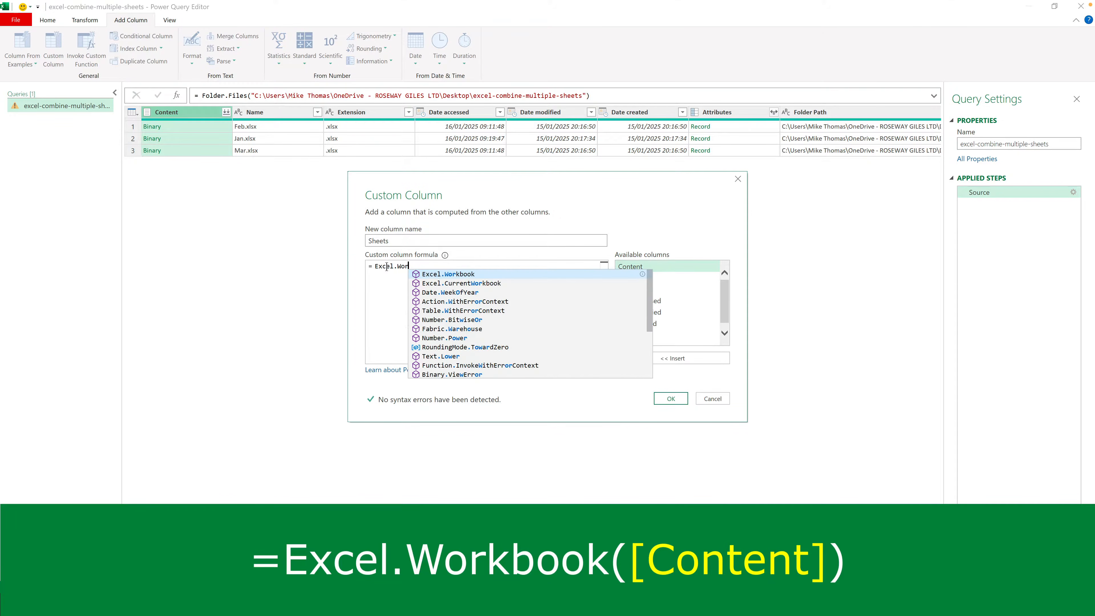
{"action": "type", "text": "kbook("}
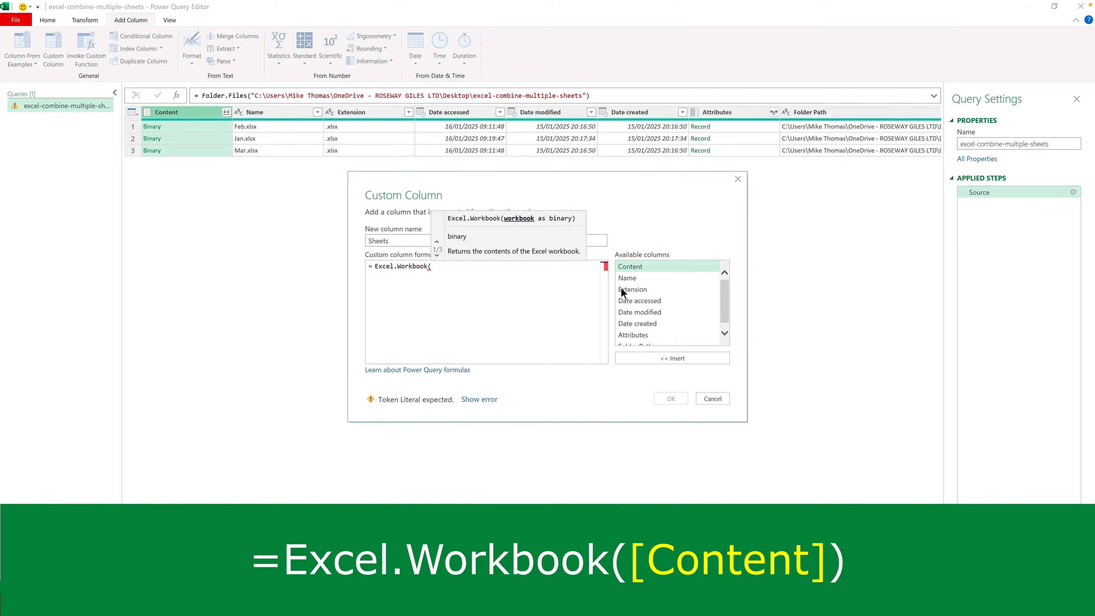
{"action": "double_click", "coordinate": [639, 266]}
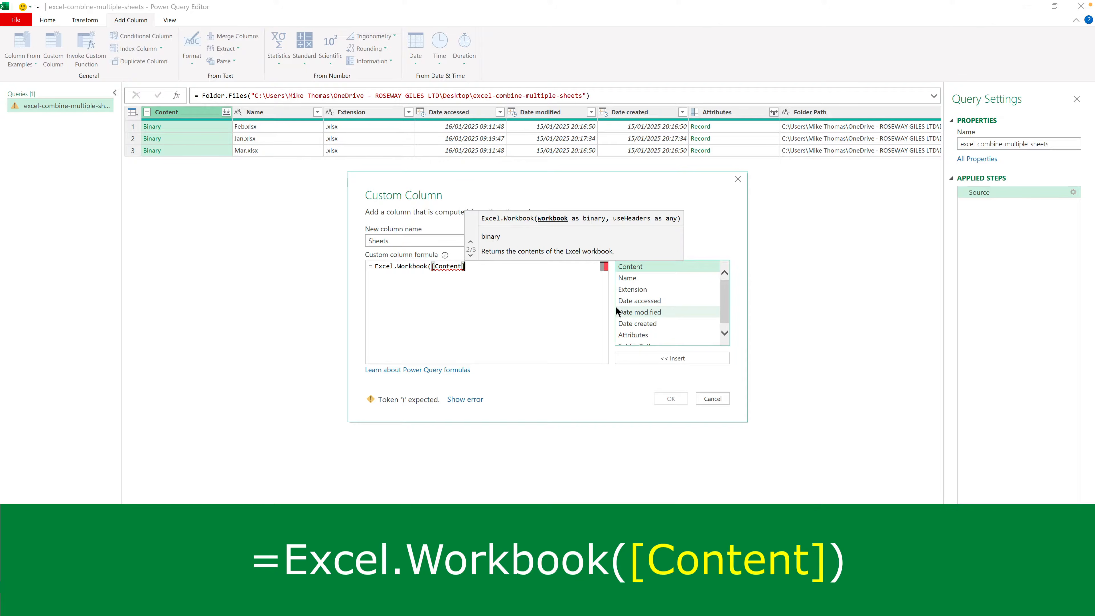
{"action": "type", "text": ")"}
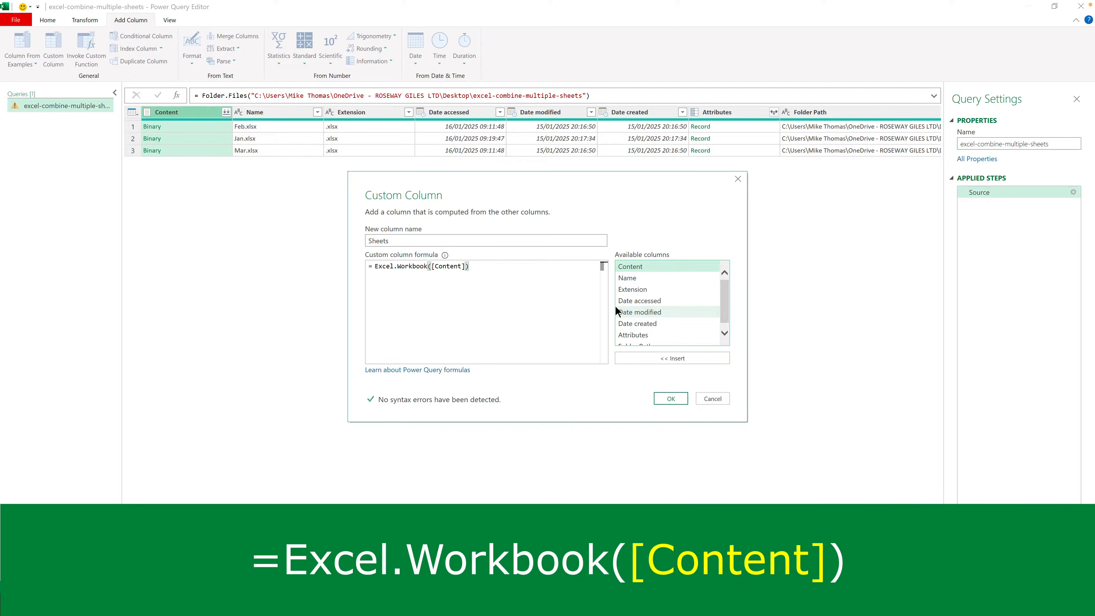
{"action": "left_click", "coordinate": [671, 397]}
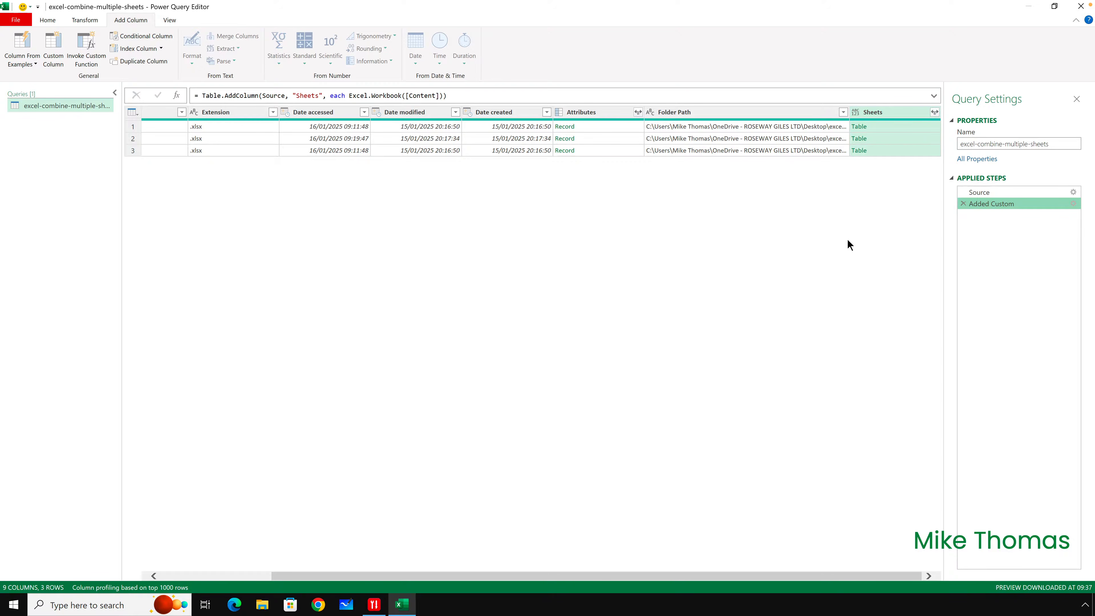
- Expand the Sheets column to include only its Data field, keeping the original column name as prefix
{"action": "left_click", "coordinate": [934, 112]}
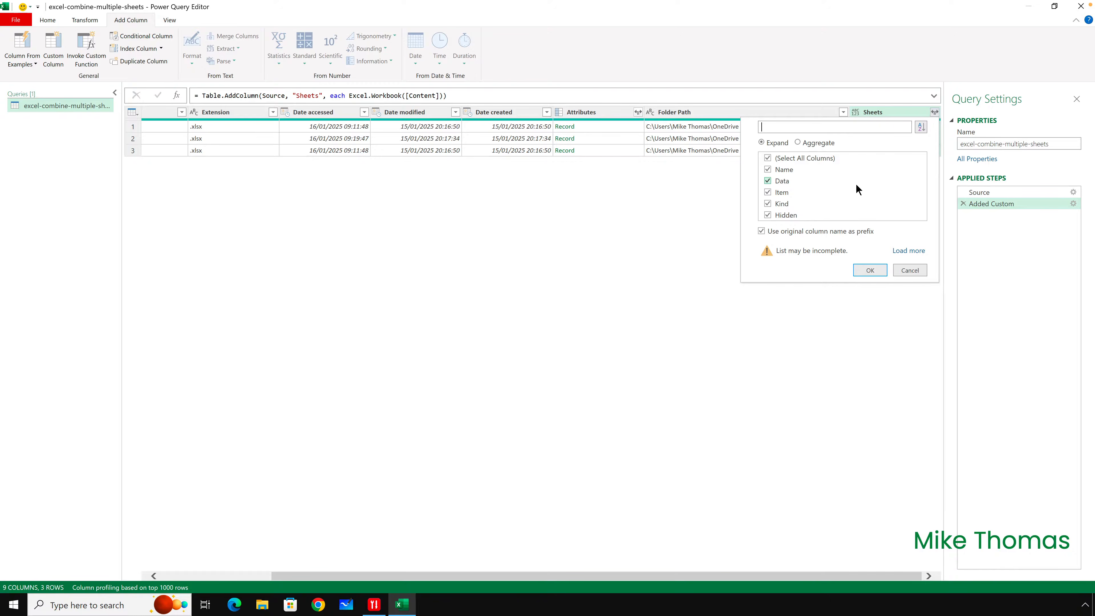
{"action": "left_click", "coordinate": [768, 158]}
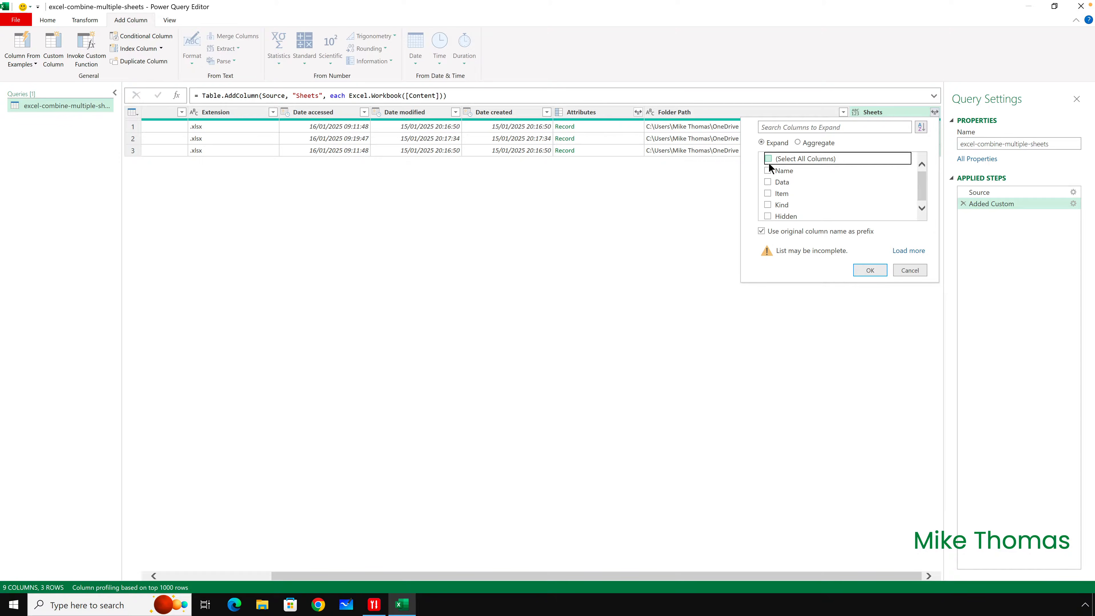
{"action": "left_click", "coordinate": [768, 182]}
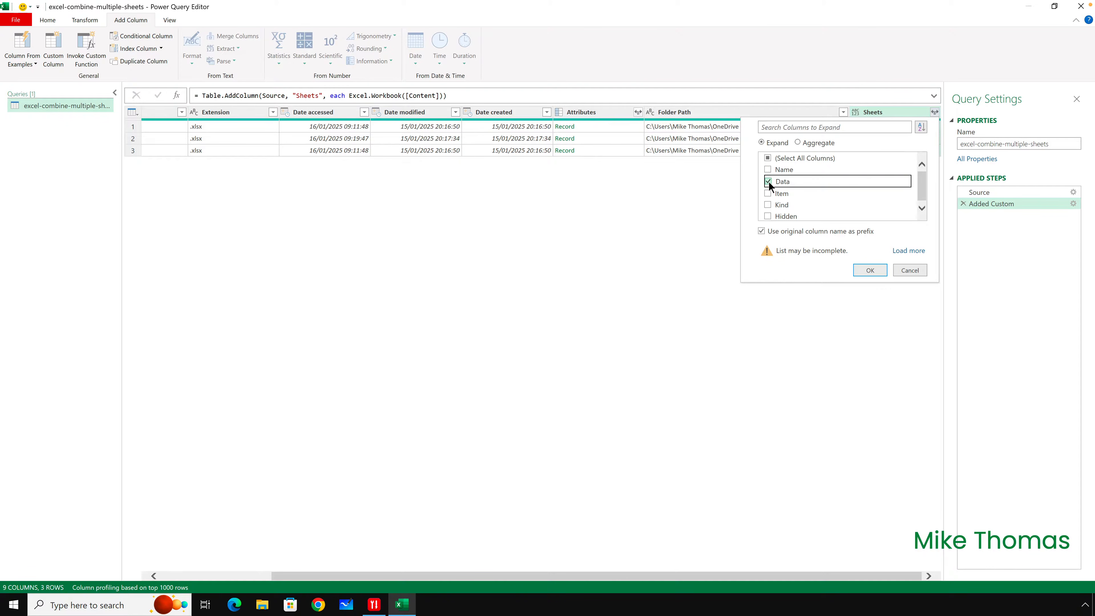
{"action": "left_click", "coordinate": [869, 270]}
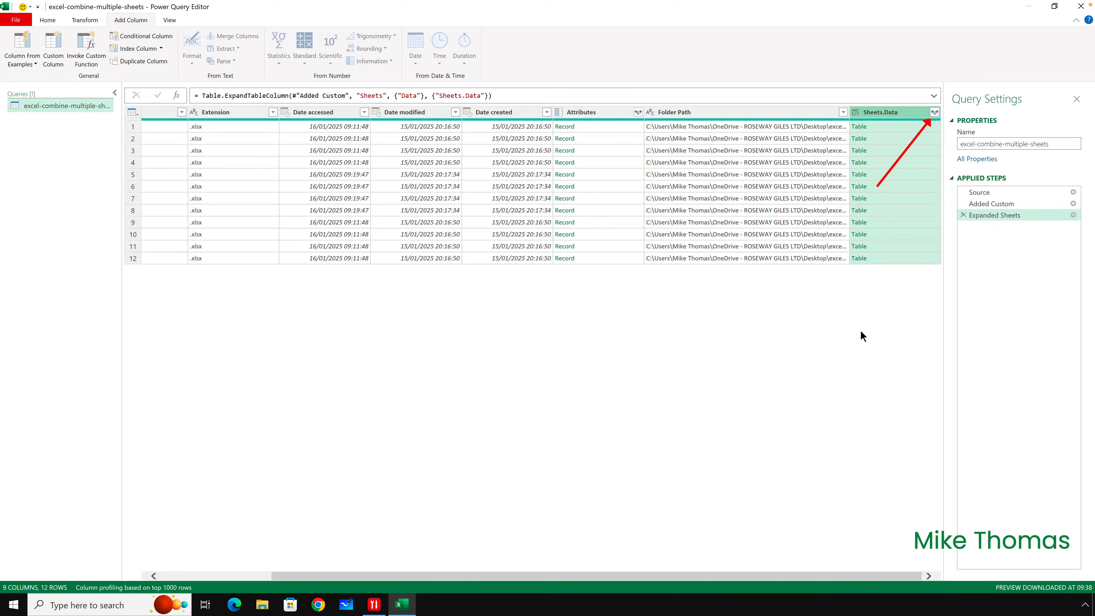
- Expand the Sheets.Data column into all its columns, Column1 to Column5, with the original name as prefix
{"action": "left_click", "coordinate": [934, 112]}
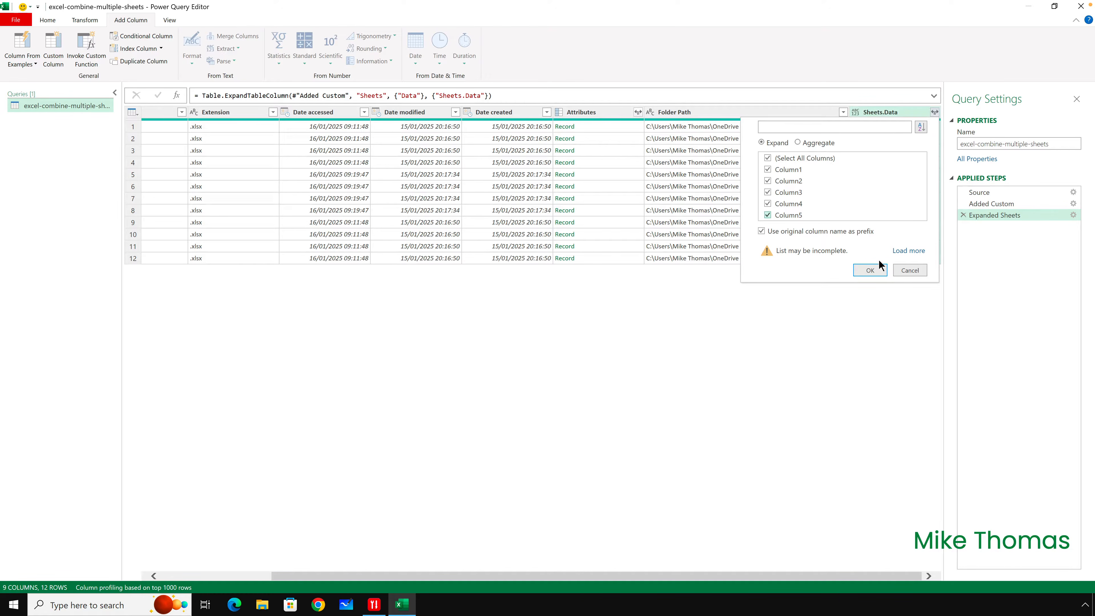
{"action": "left_click", "coordinate": [875, 268]}
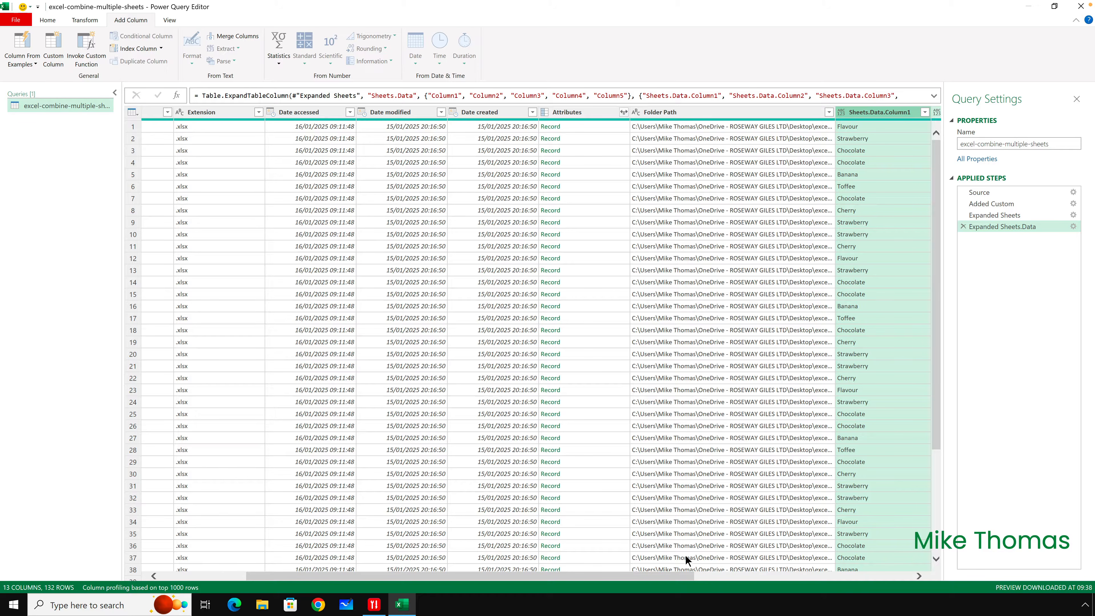
{"action": "left_click_drag", "start_coordinate": [671, 573], "coordinate": [893, 580]}
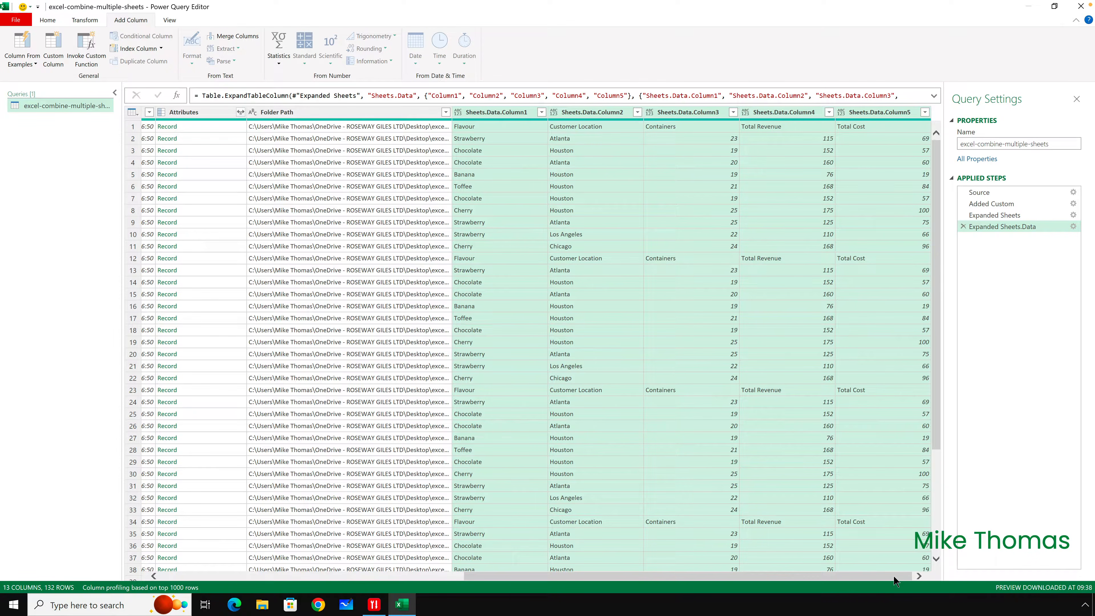
{"action": "scroll", "coordinate": [915, 477], "scroll_direction": "down", "scroll_amount": 20}
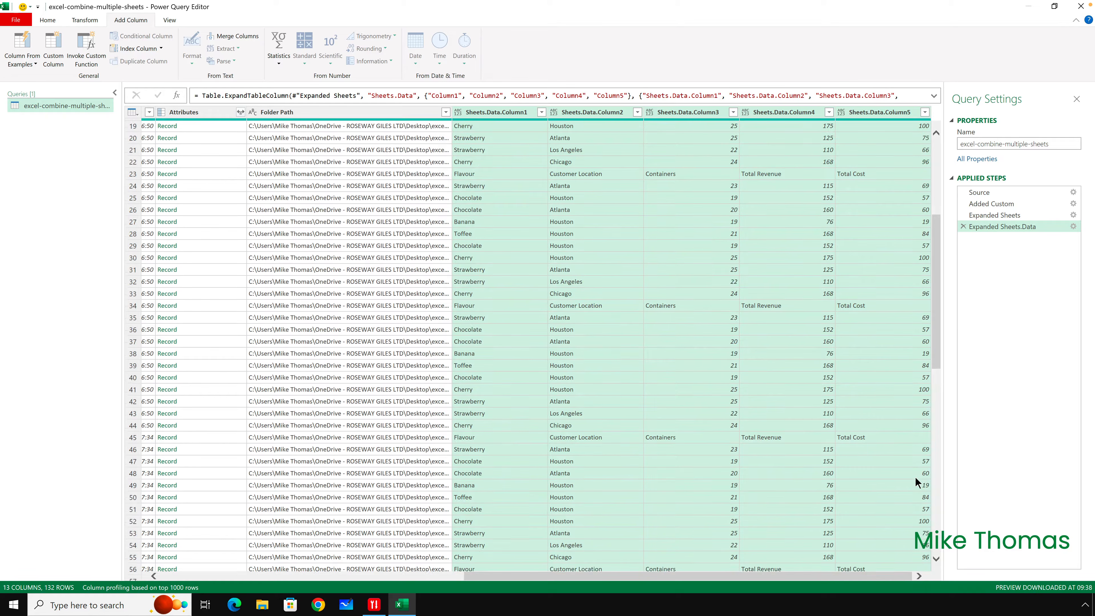
{"action": "scroll", "coordinate": [915, 477], "scroll_direction": "up", "scroll_amount": 20}
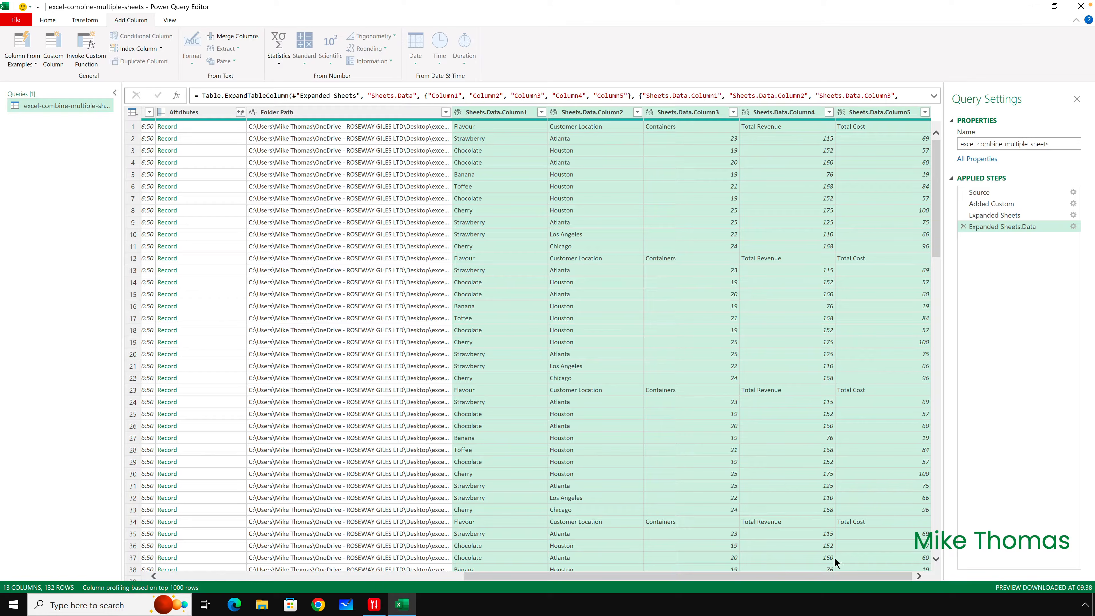
{"action": "left_click_drag", "start_coordinate": [810, 583], "coordinate": [452, 579]}
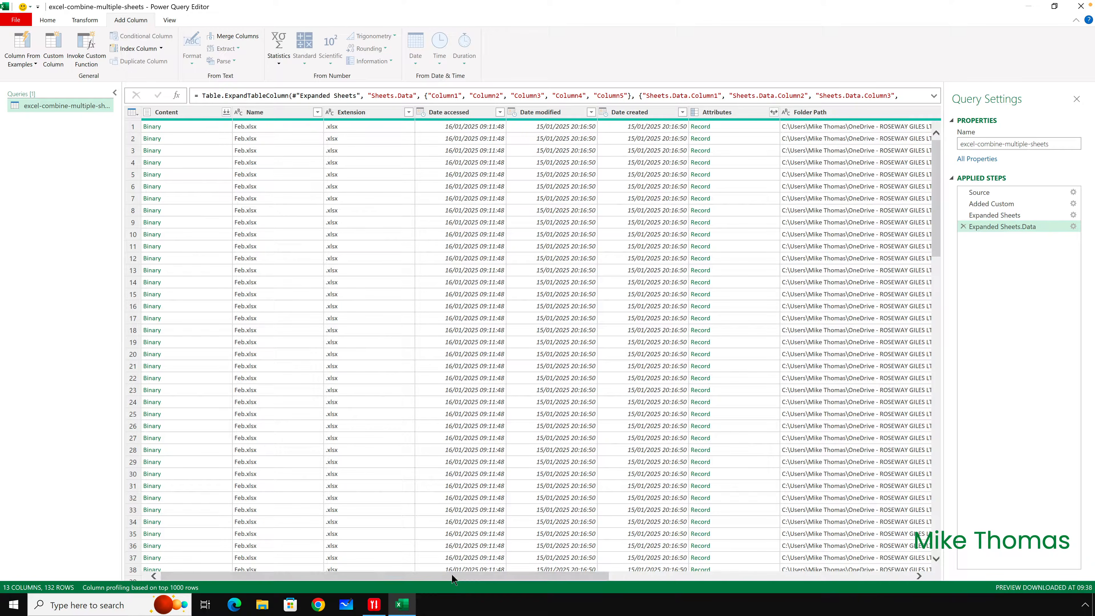
- Keep only the columns Sheets.Data.Column1 through Sheets.Data.Column5 in the query and remove all others
{"action": "left_click", "coordinate": [53, 23]}
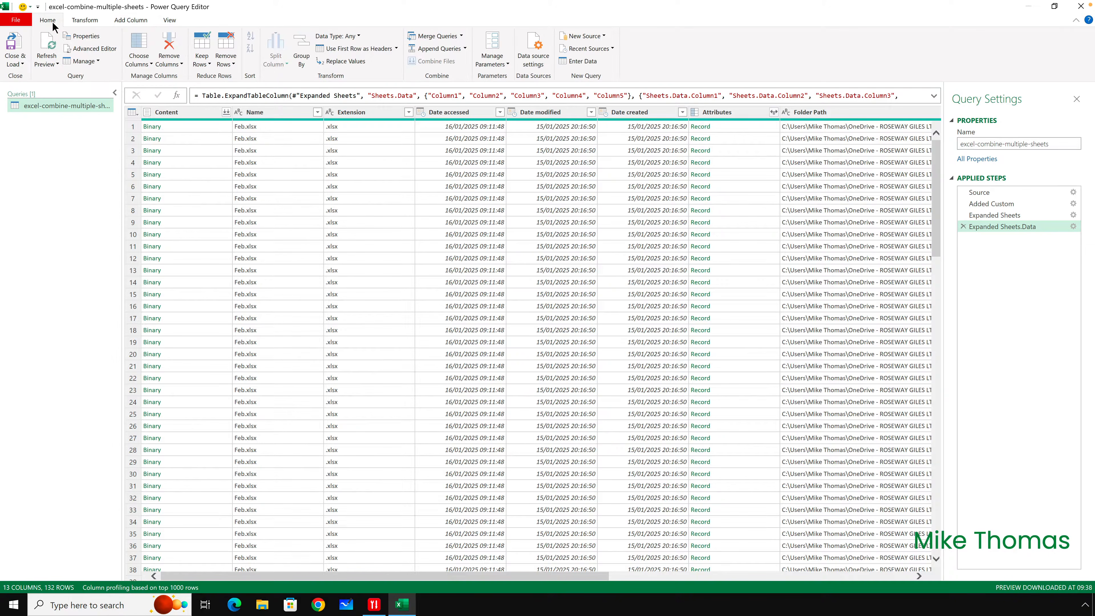
{"action": "left_click", "coordinate": [138, 39]}
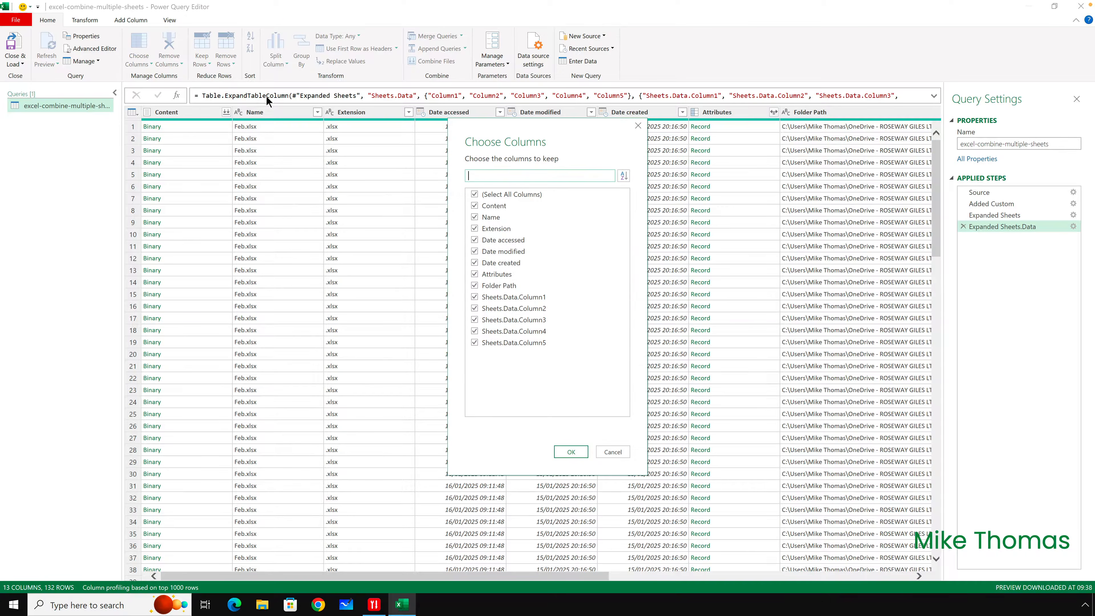
{"action": "left_click", "coordinate": [474, 195]}
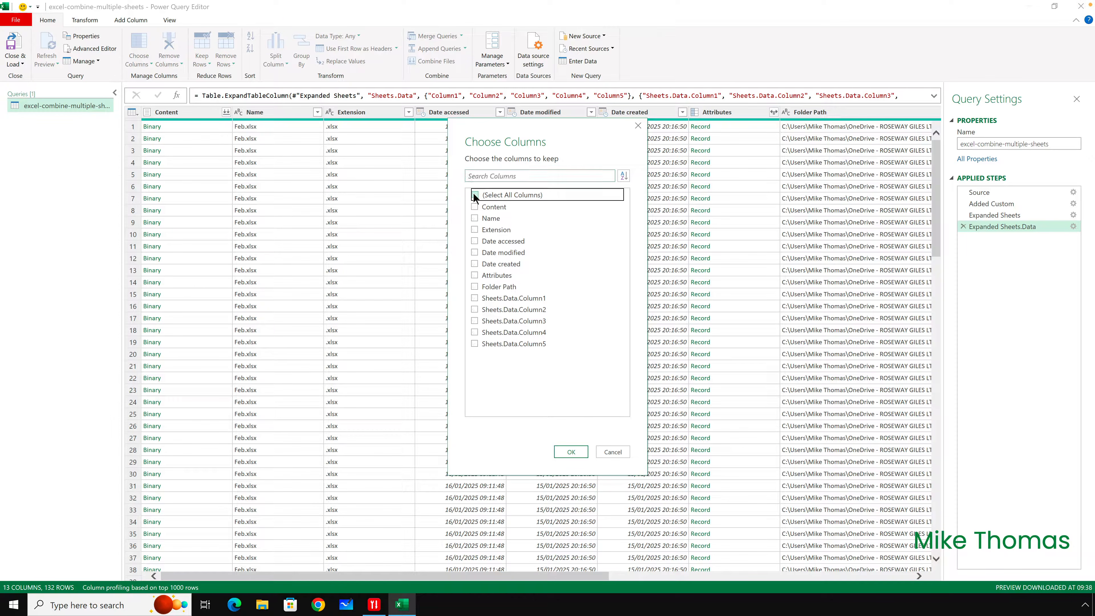
{"action": "left_click", "coordinate": [475, 297]}
{"action": "left_click", "coordinate": [474, 308]}
{"action": "left_click", "coordinate": [474, 321]}
{"action": "left_click", "coordinate": [474, 332]}
{"action": "left_click", "coordinate": [475, 344]}
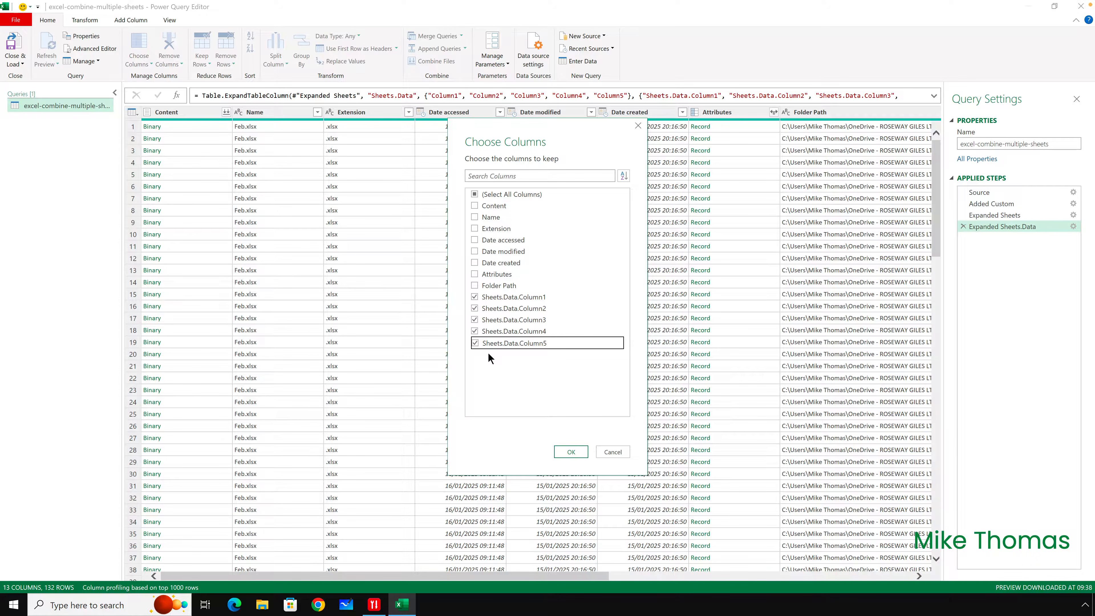
{"action": "left_click", "coordinate": [562, 451]}
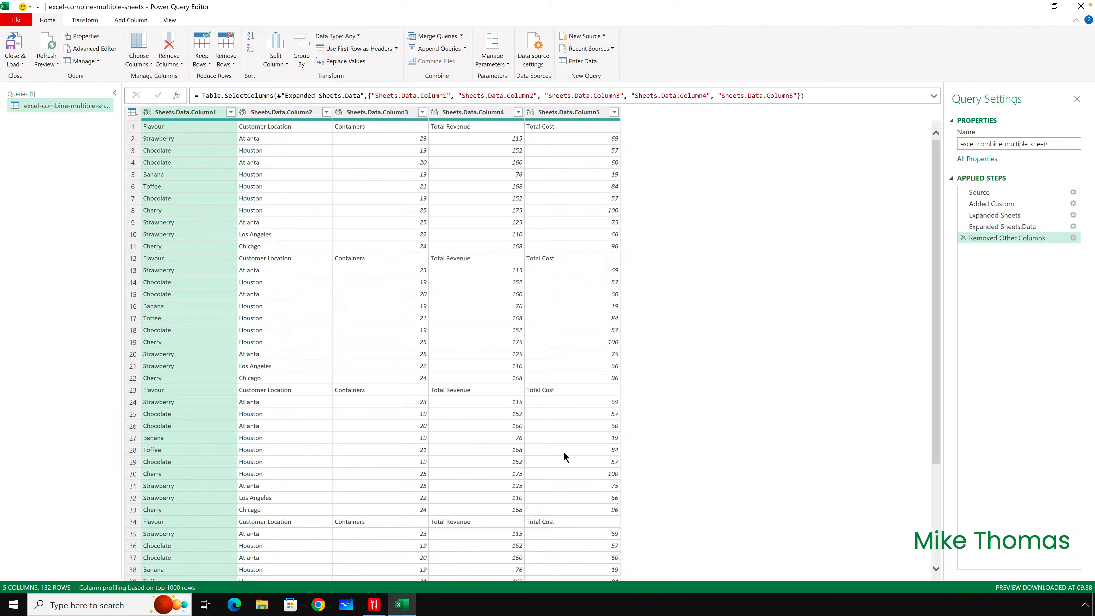
- Promote the first row to column headers and filter the repeated header value "Flavour" out of the Flavour column
{"action": "left_click", "coordinate": [85, 21]}
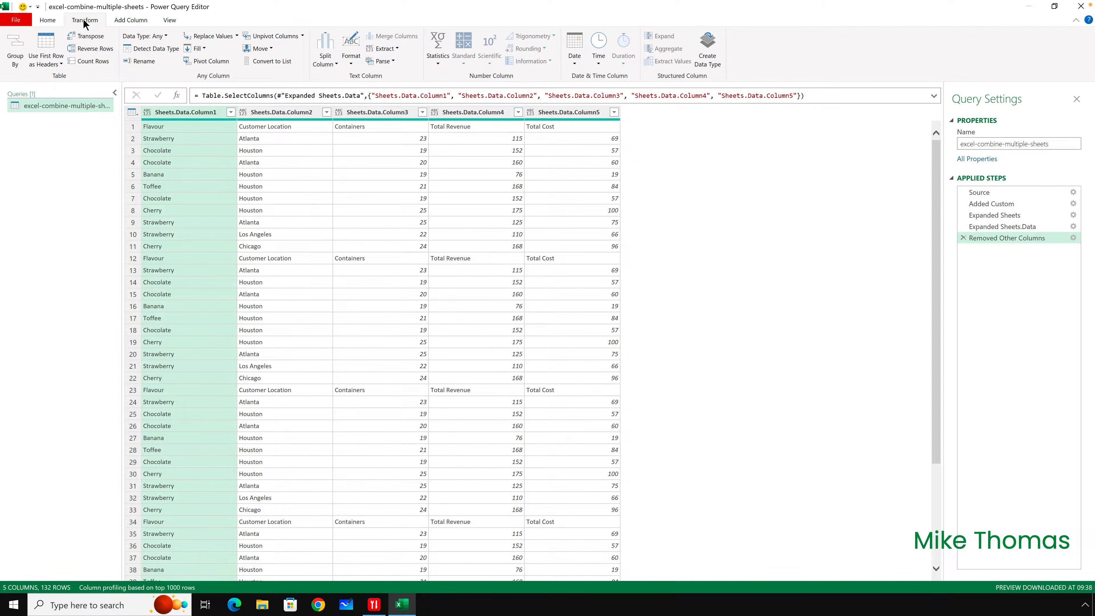
{"action": "left_click", "coordinate": [47, 40]}
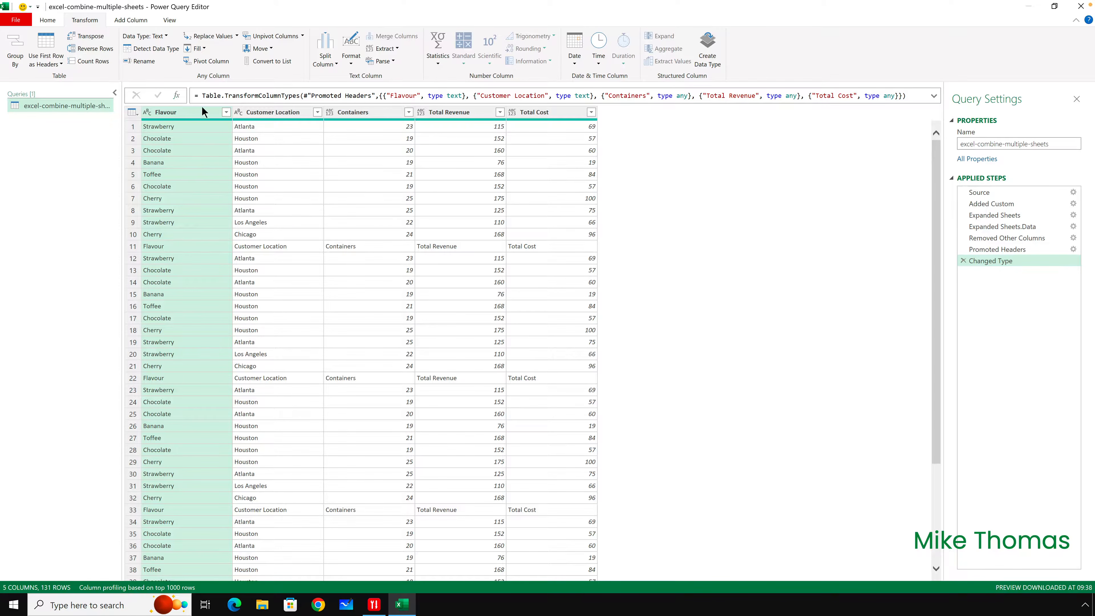
{"action": "left_click", "coordinate": [226, 112]}
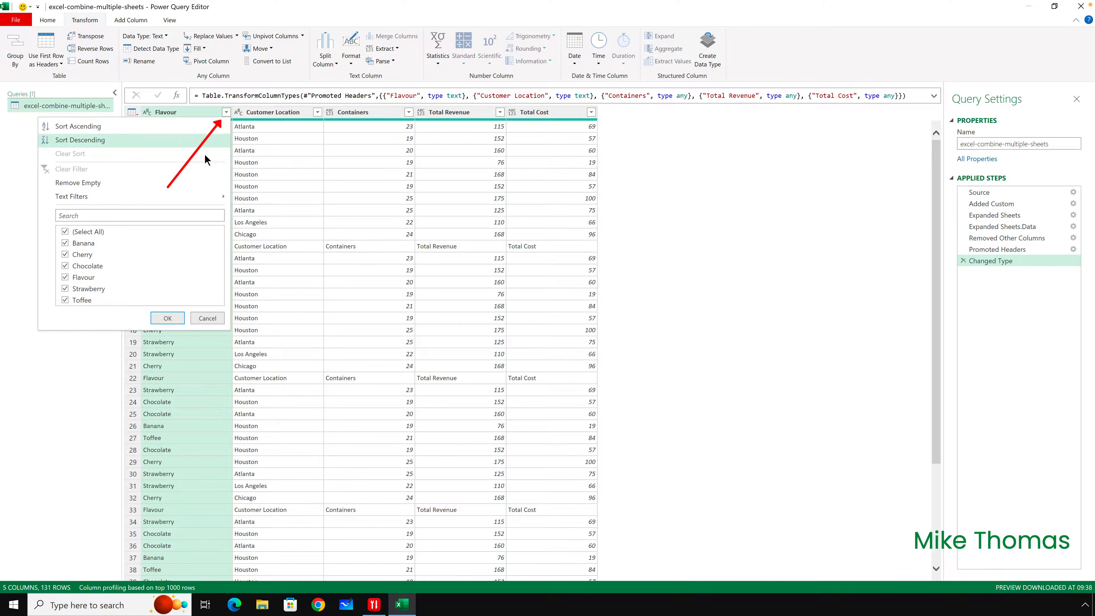
{"action": "left_click", "coordinate": [65, 277]}
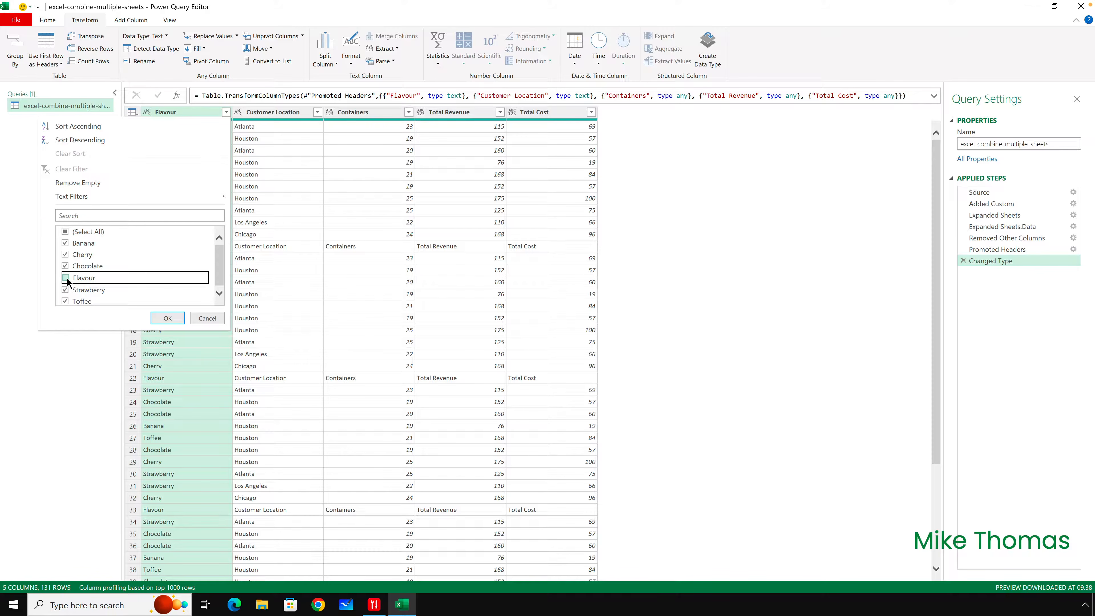
{"action": "left_click", "coordinate": [167, 319]}
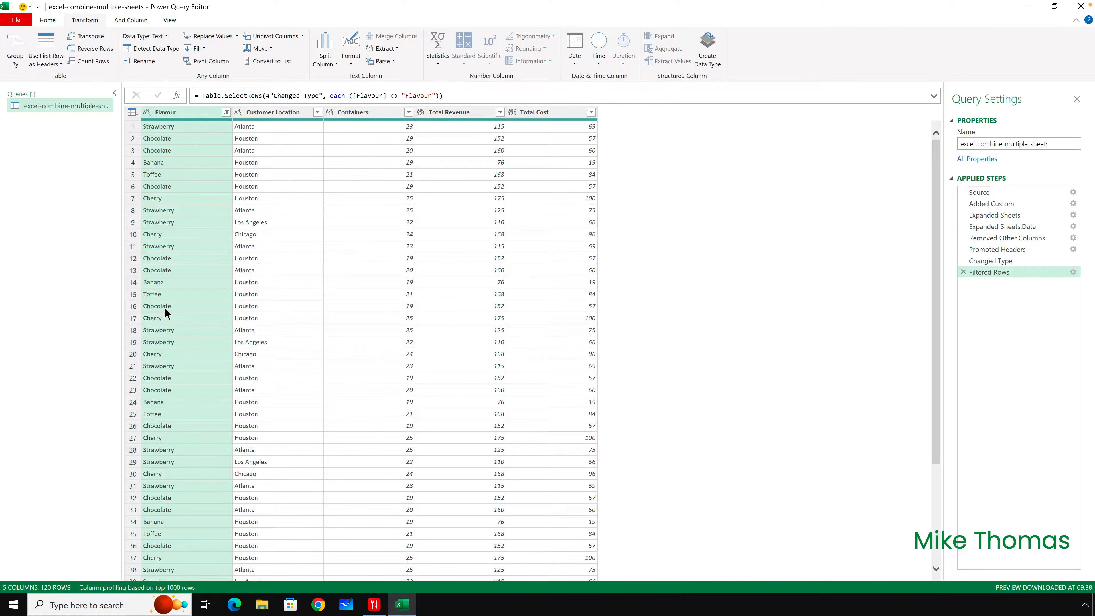
- Close the query and load it as a table into the existing worksheet at cell =$A$1, and look through the loaded rows
{"action": "left_click", "coordinate": [21, 20]}
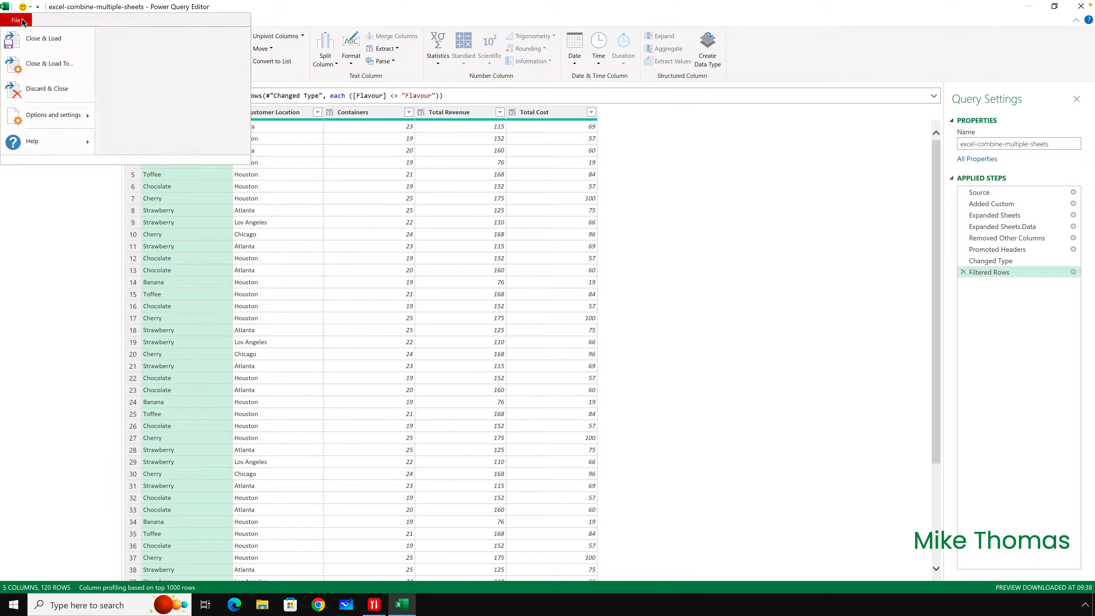
{"action": "left_click", "coordinate": [46, 65]}
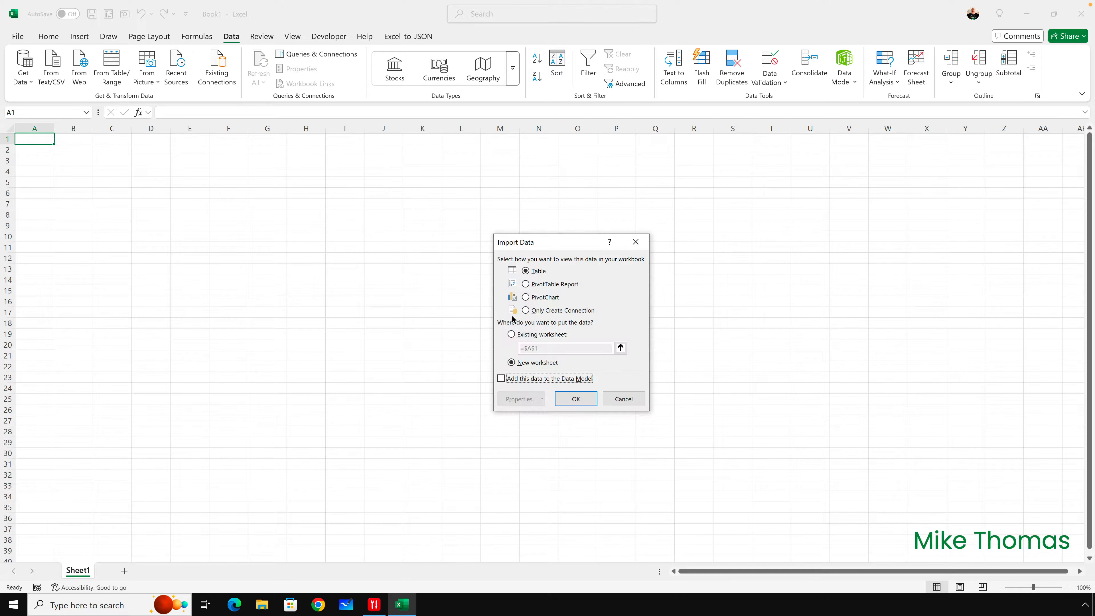
{"action": "left_click", "coordinate": [525, 339]}
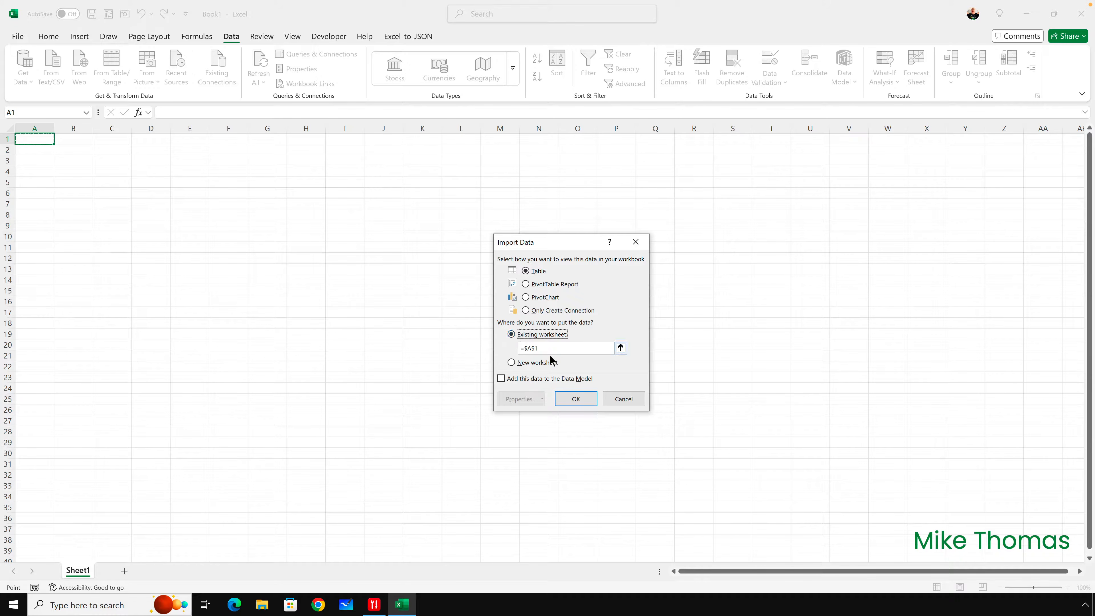
{"action": "left_click", "coordinate": [575, 399]}
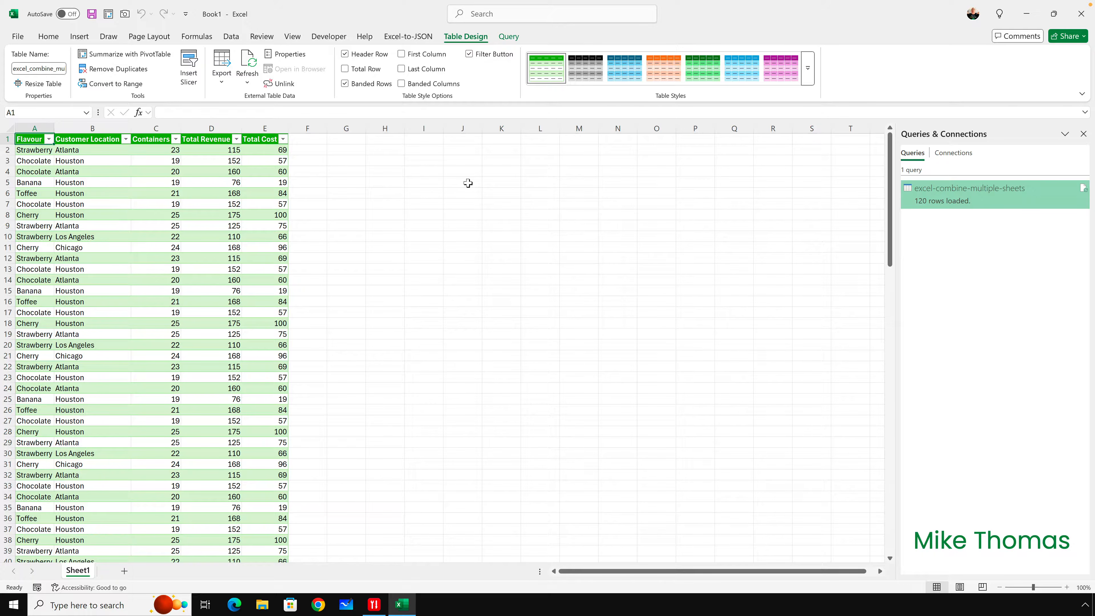
{"action": "scroll", "coordinate": [470, 208], "scroll_direction": "down", "scroll_amount": 12}
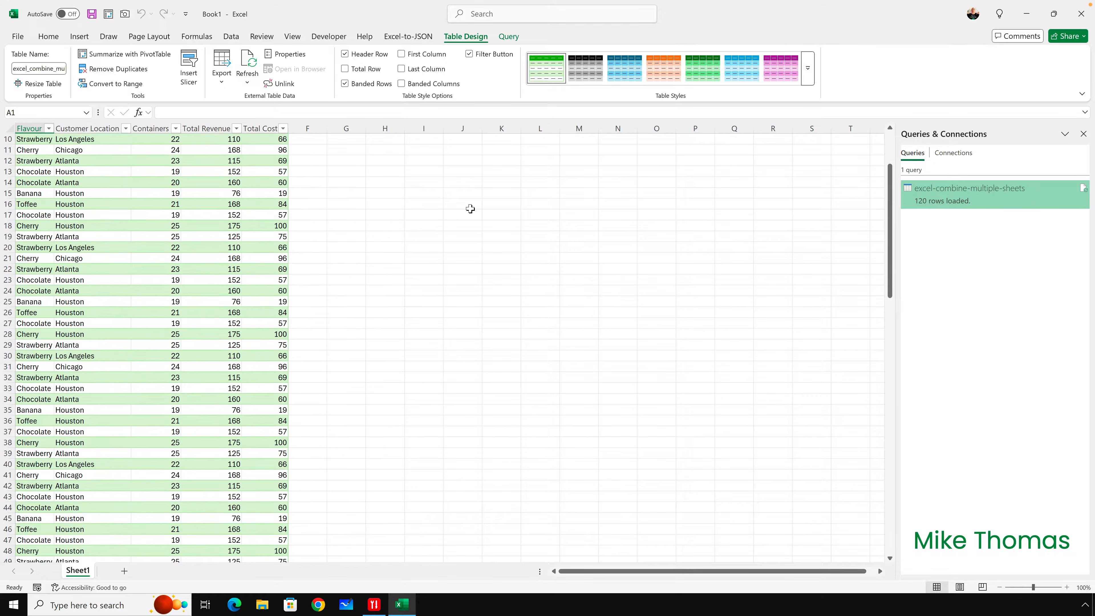
{"action": "scroll", "coordinate": [470, 208], "scroll_direction": "down", "scroll_amount": 11}
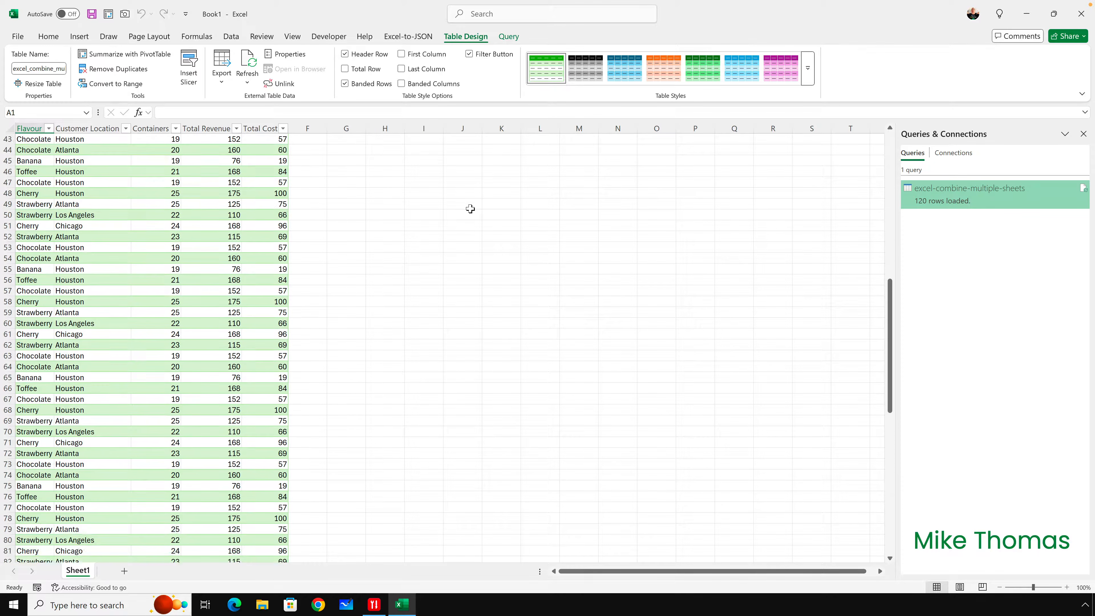
{"action": "scroll", "coordinate": [470, 209], "scroll_direction": "down", "scroll_amount": 8}
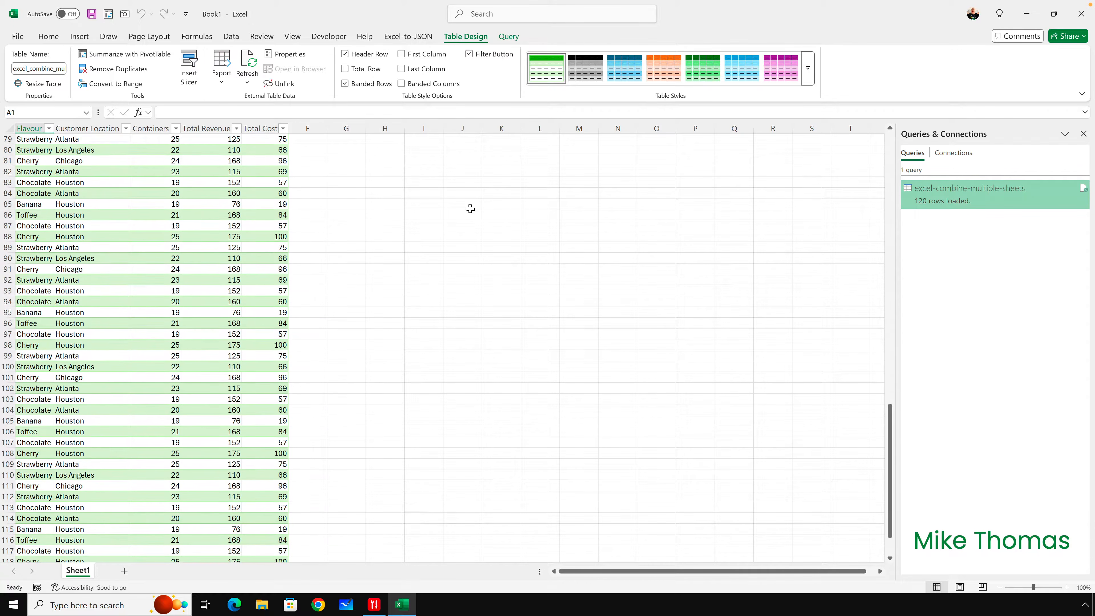